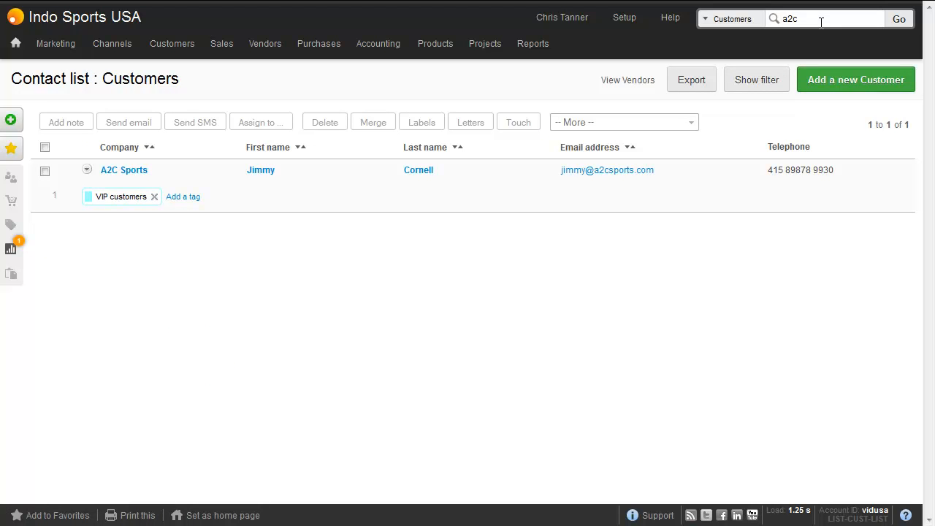
Open the A2C Sports customer record and create a new sale for that customer.
left_click(124, 171)
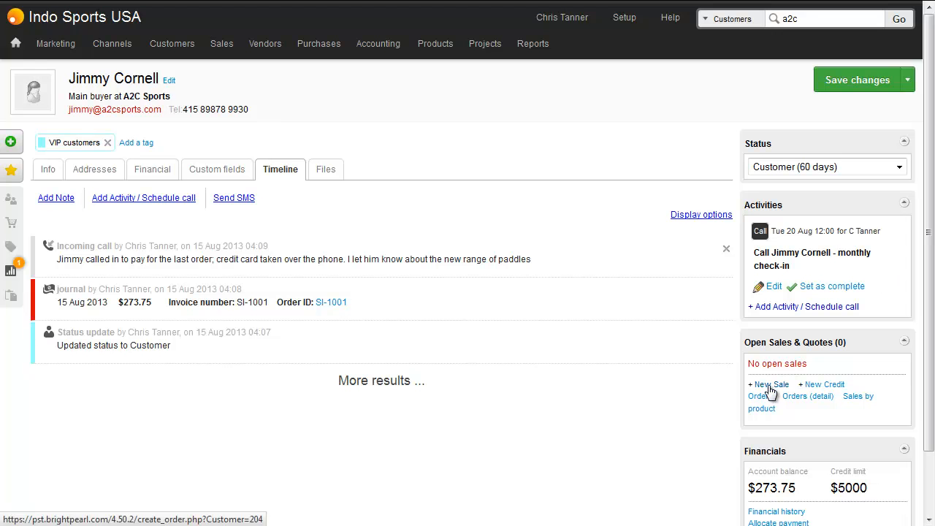
mouse_move(225, 53)
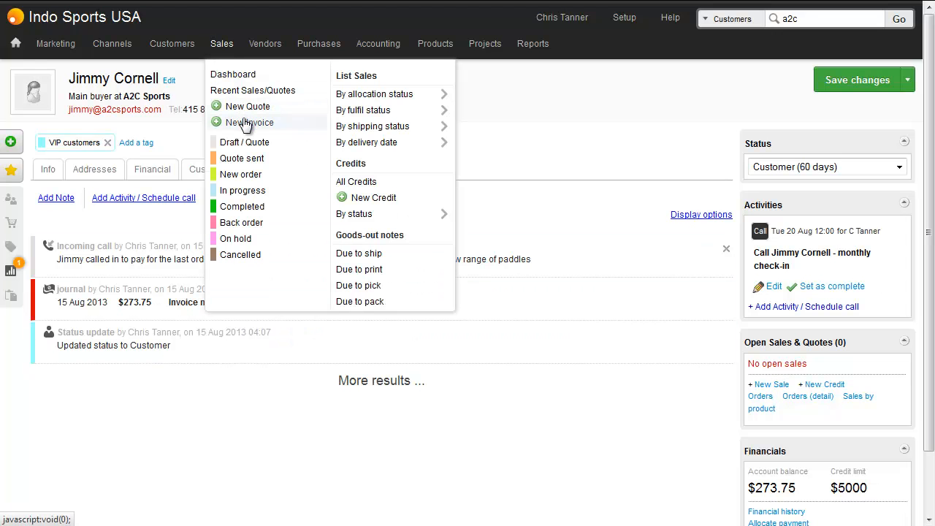
mouse_move(15, 146)
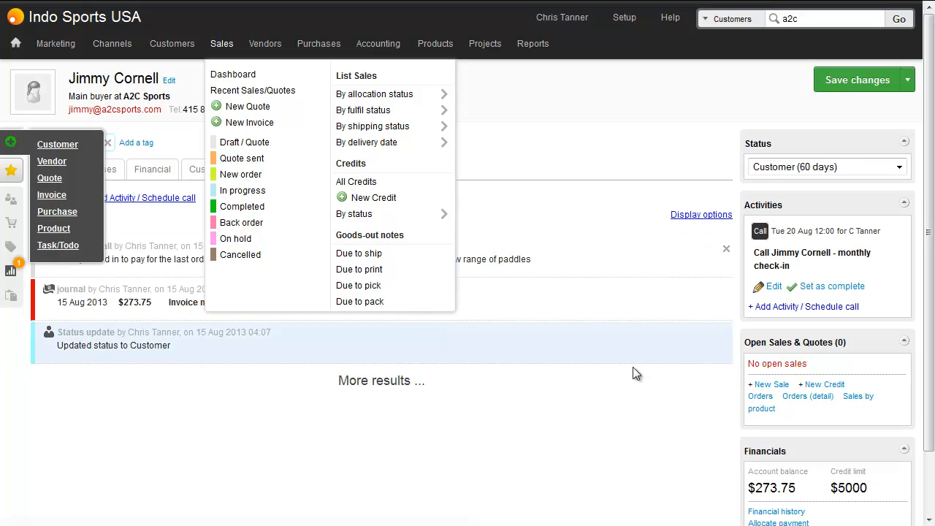
left_click(770, 387)
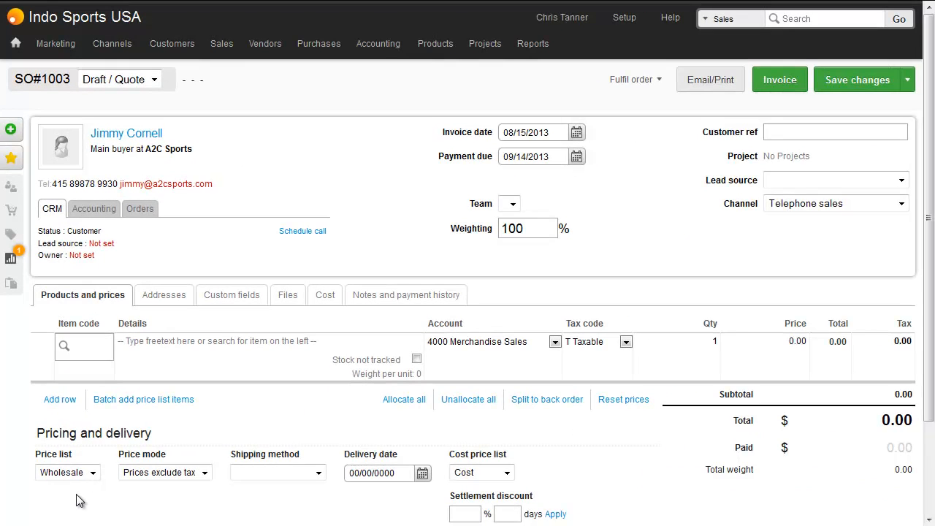
Search the order's item code for "kok" and open the variant grid of the Kokatat MisFit Tour Personal Flotation Device.
left_click(94, 341)
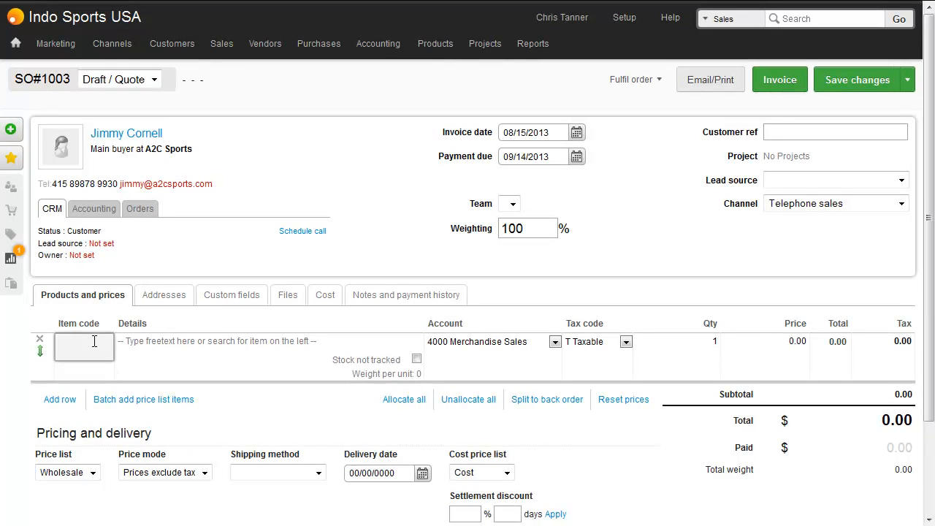
type("kok")
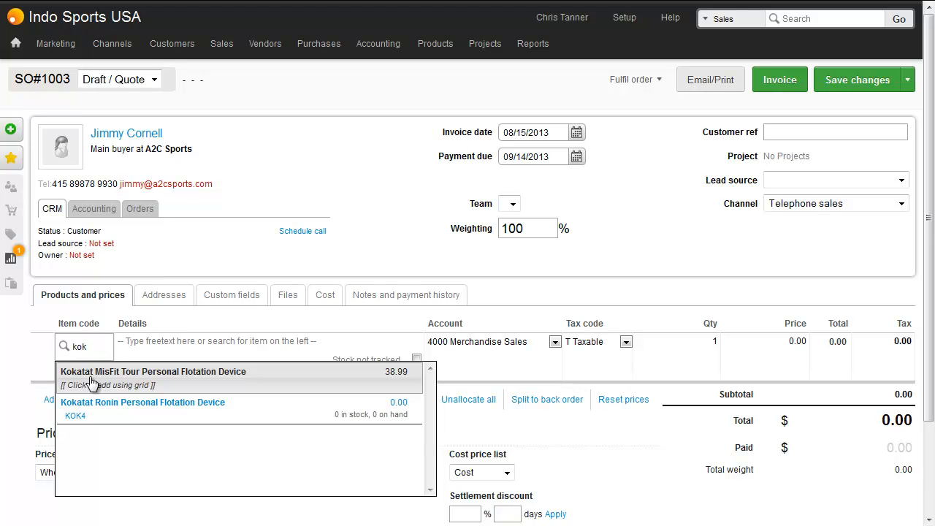
left_click(91, 380)
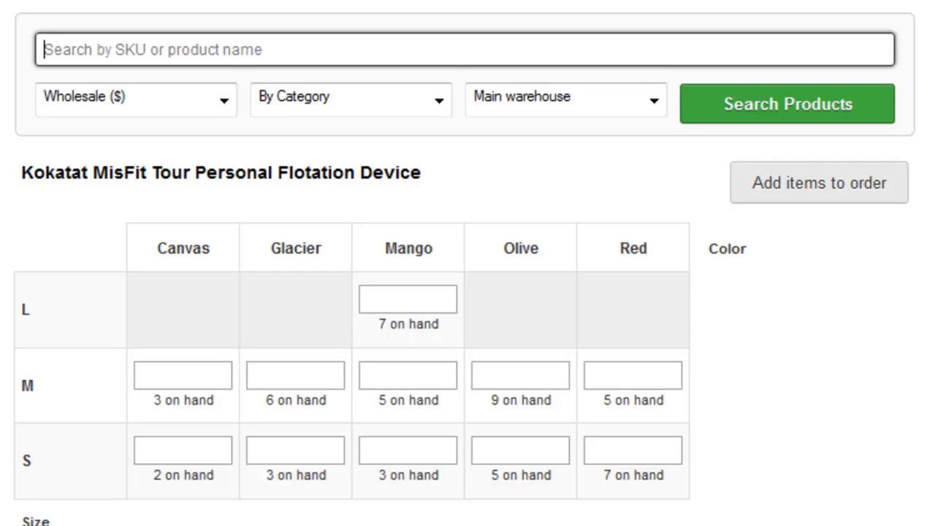
Add size M variants to the order with quantities 2 Canvas, 4 Glacier and 3 Olive, and close the product grid.
left_click(181, 376)
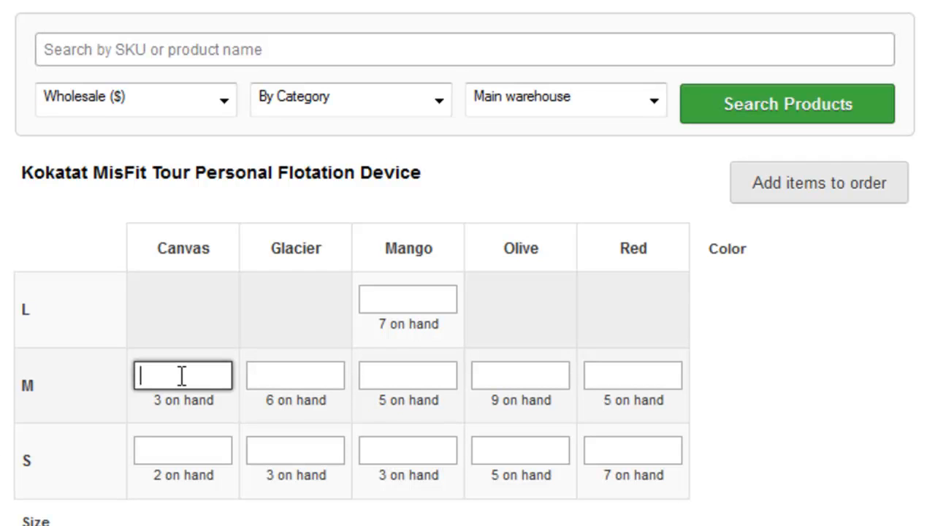
type("2")
left_click(291, 375)
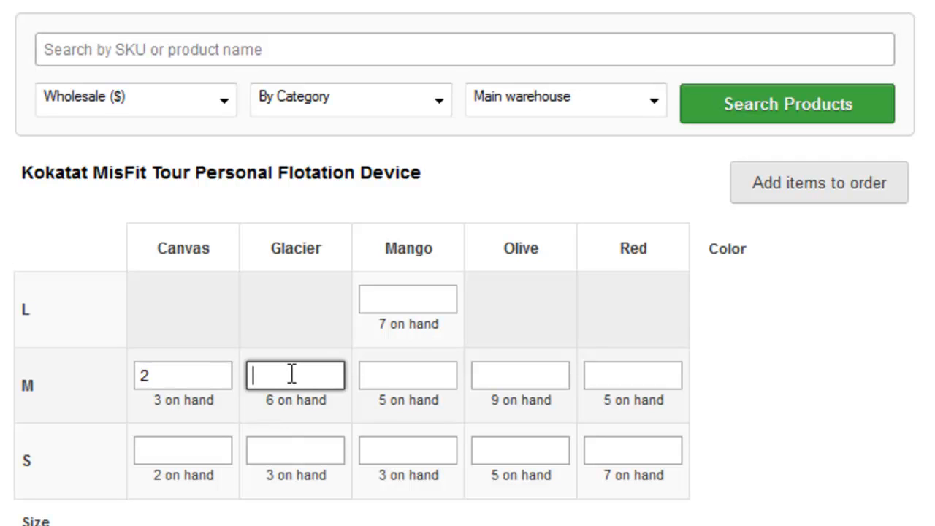
type("4")
left_click(494, 377)
type("3")
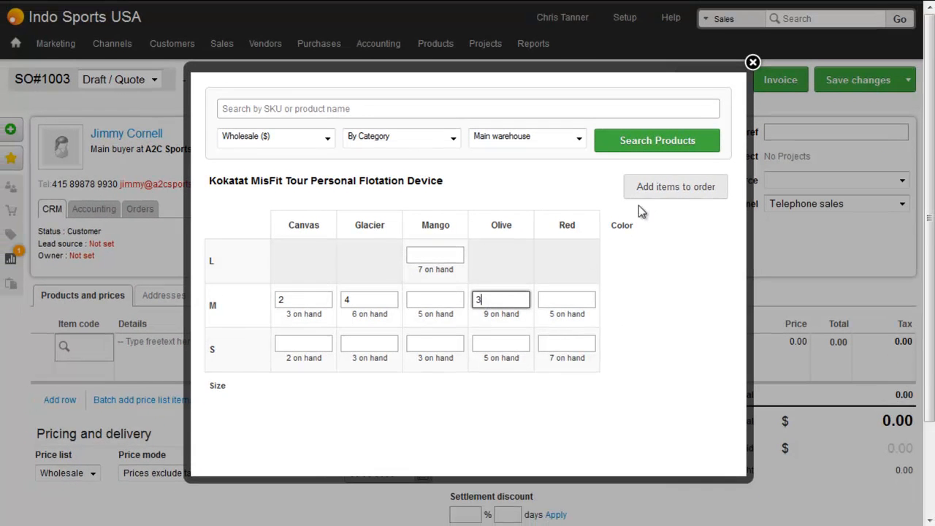
left_click(671, 186)
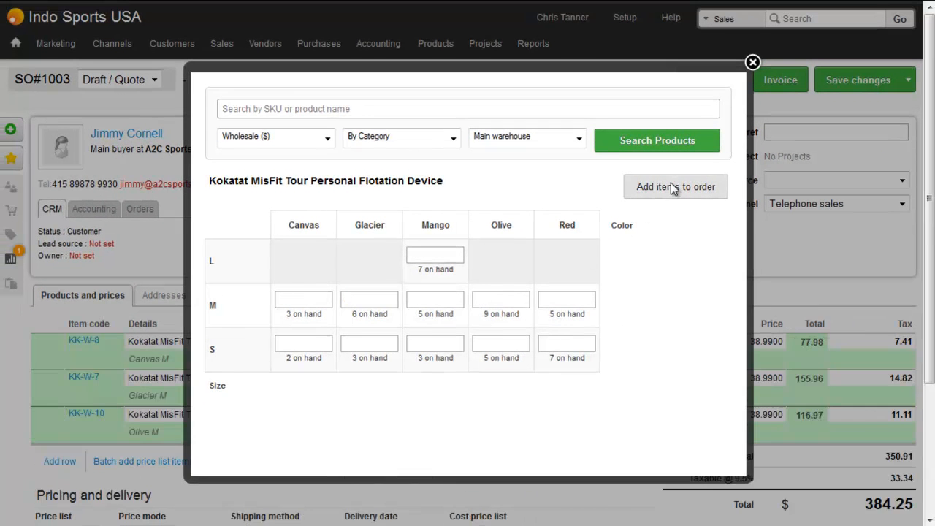
left_click(752, 63)
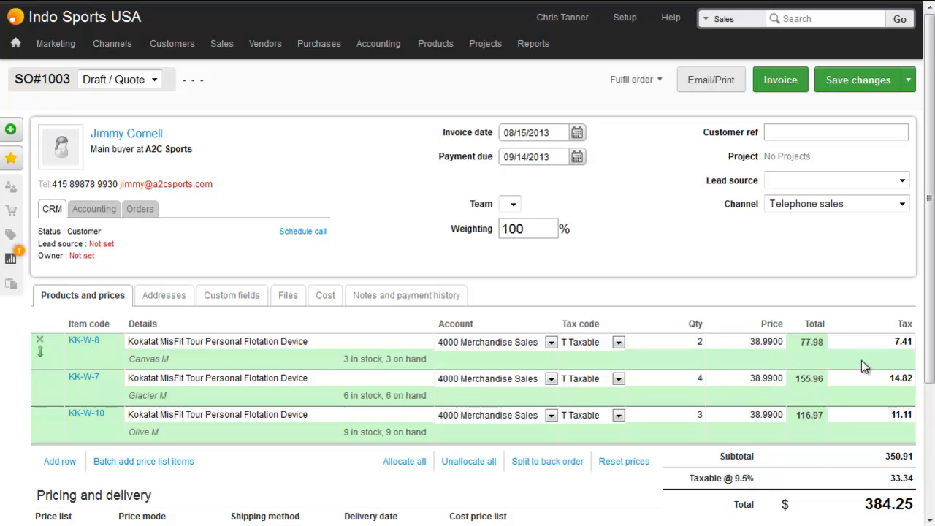
Set the tax code of all three order lines to N Non Taxable.
left_click(617, 344)
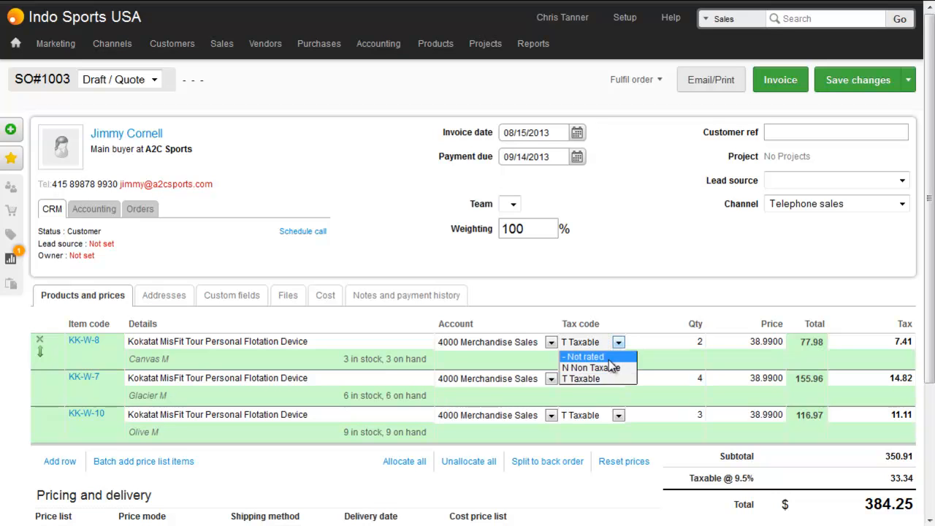
left_click(612, 368)
left_click(617, 379)
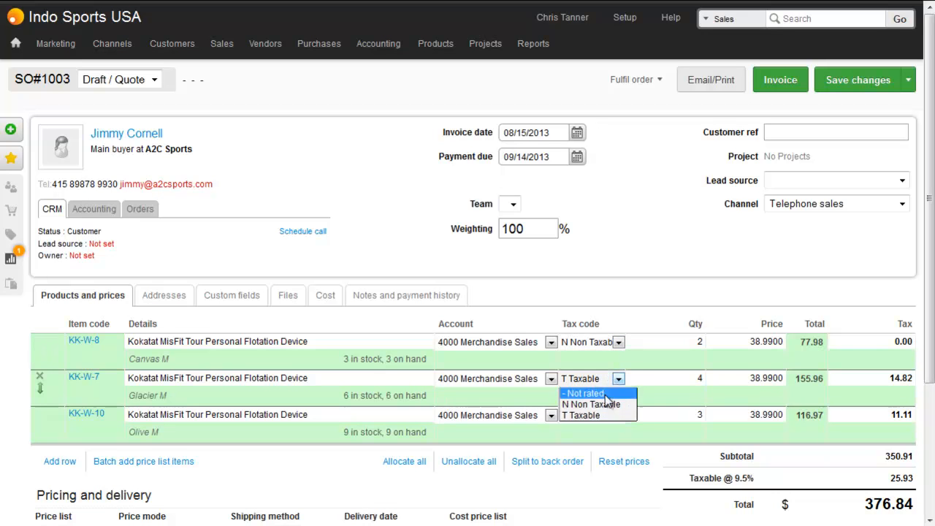
left_click(602, 404)
left_click(603, 423)
left_click(594, 438)
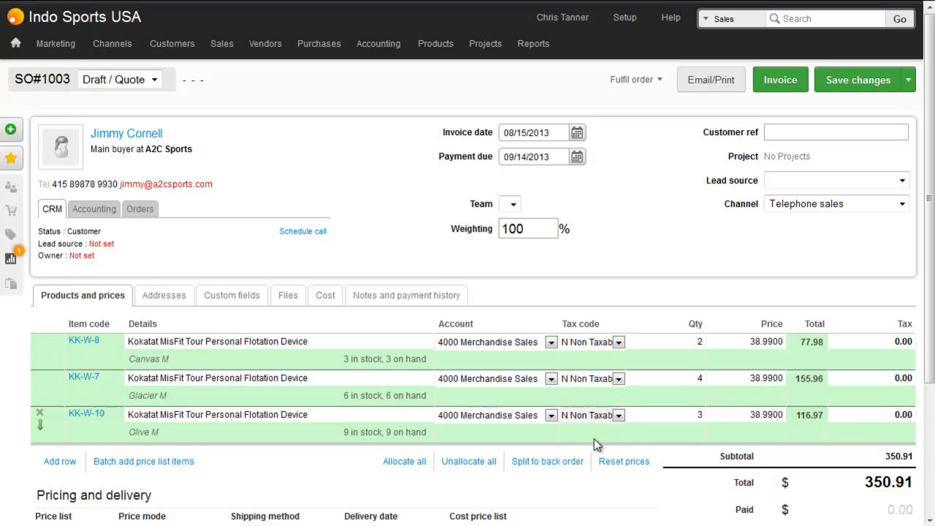
Save the sales order and preview its printable document.
left_click(837, 81)
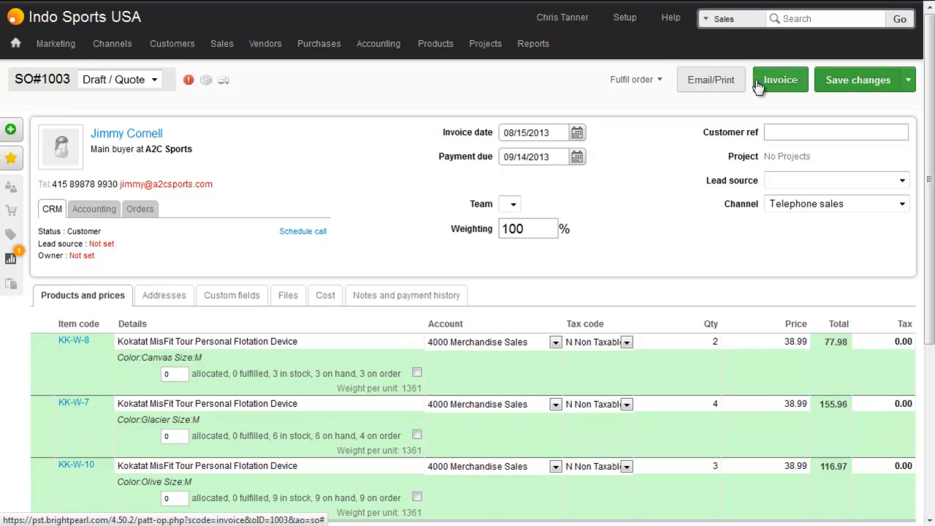
left_click(717, 85)
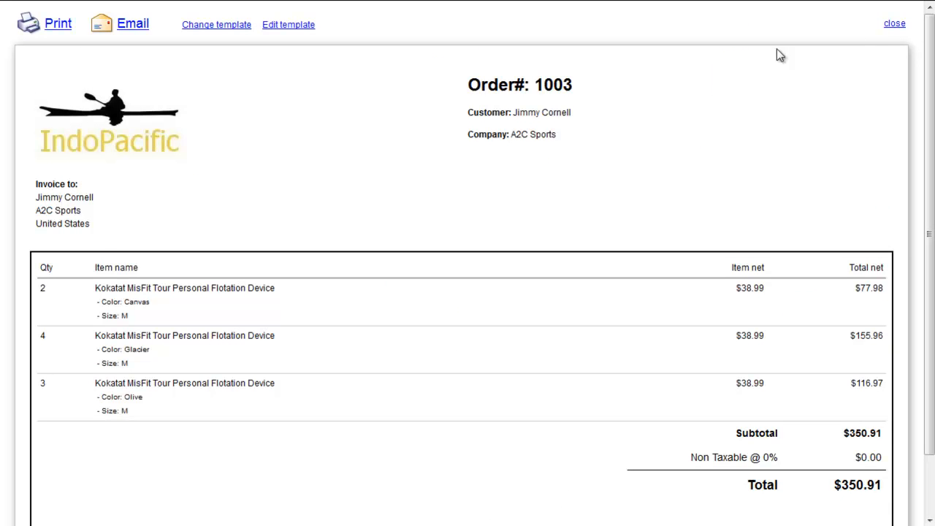
left_click(894, 24)
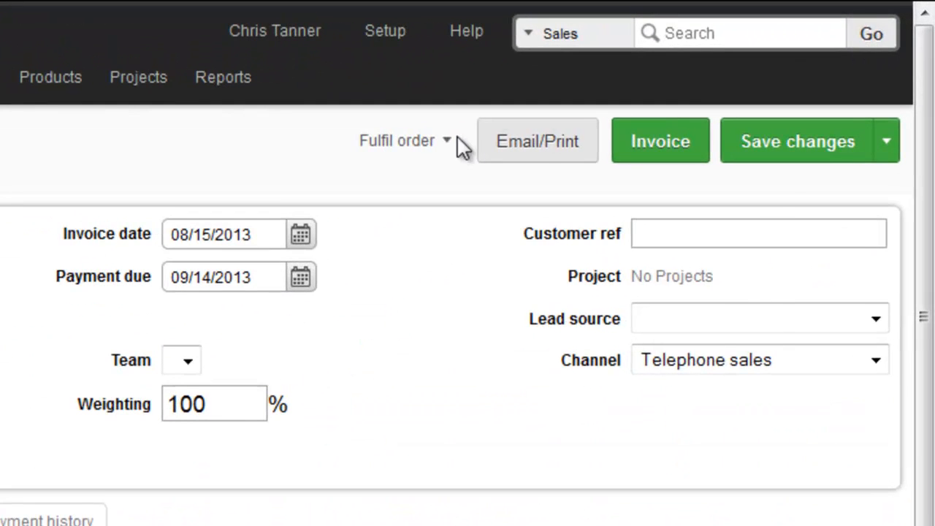
Fulfil the whole order using the "Fulfil and ship later" option and review the items on its goods-out note.
left_click(411, 142)
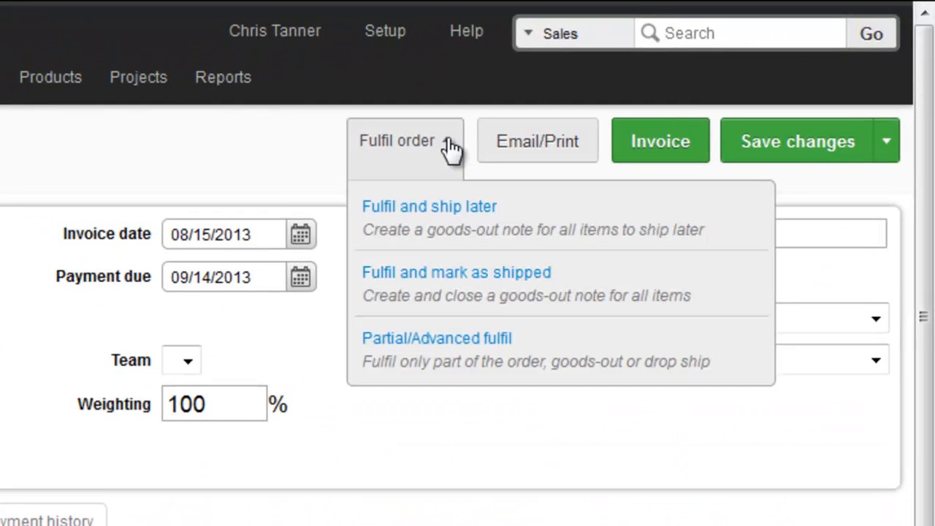
left_click(440, 227)
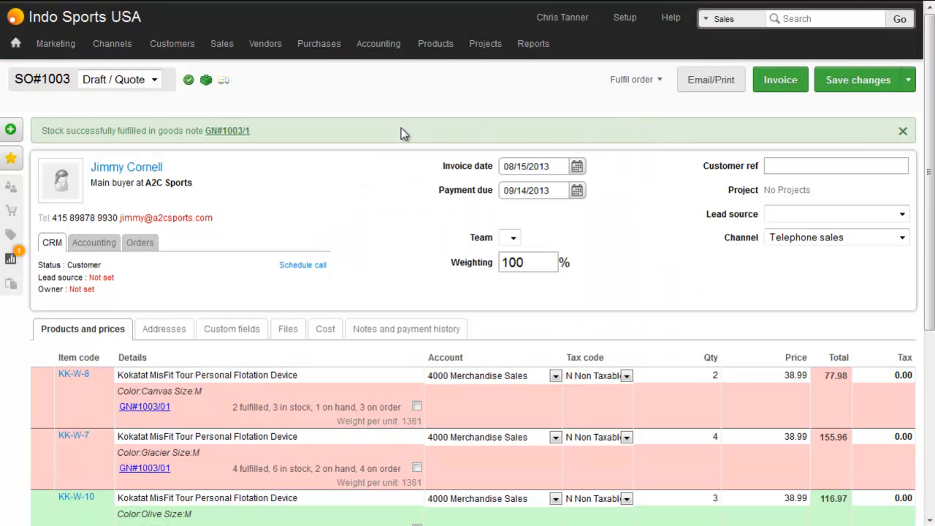
left_click(223, 133)
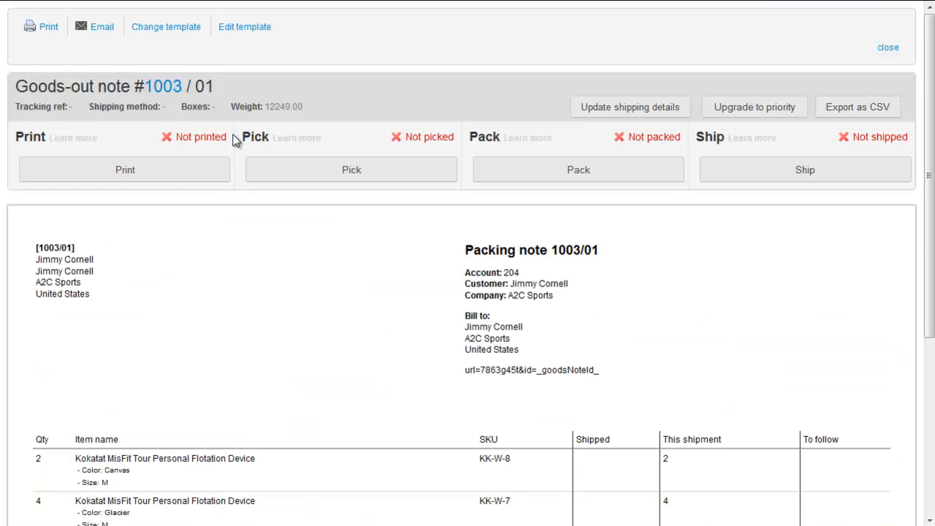
scroll(233, 140, "down", 3)
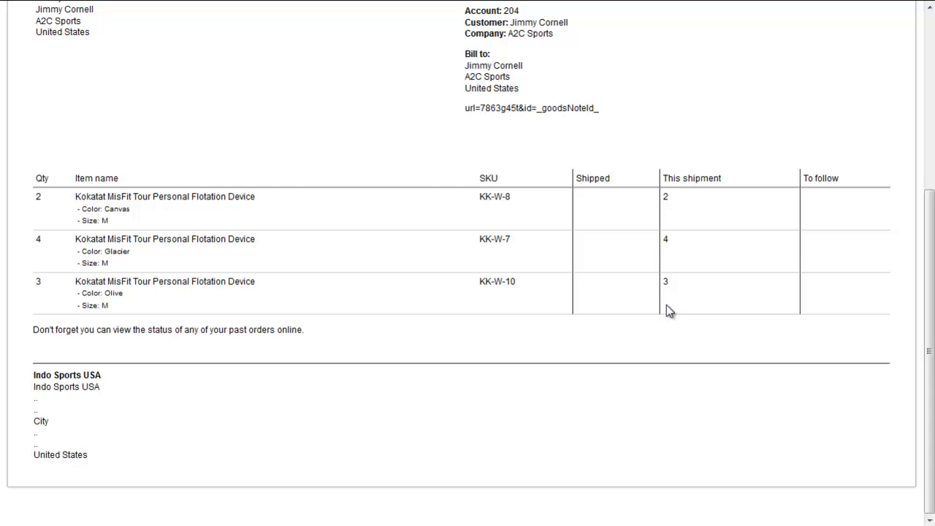
scroll(666, 311, "up", 5)
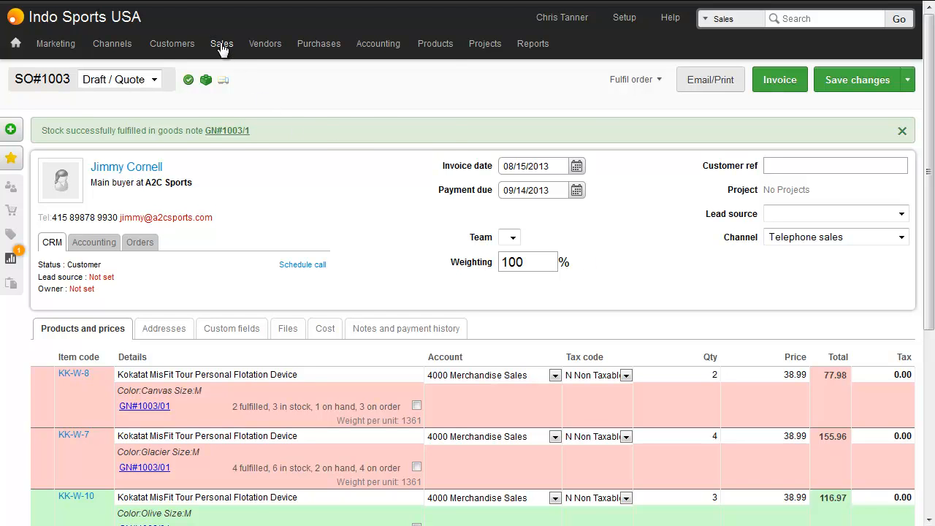
List the goods-out notes due to ship and mark the A2C Sports note as shipped.
mouse_move(222, 49)
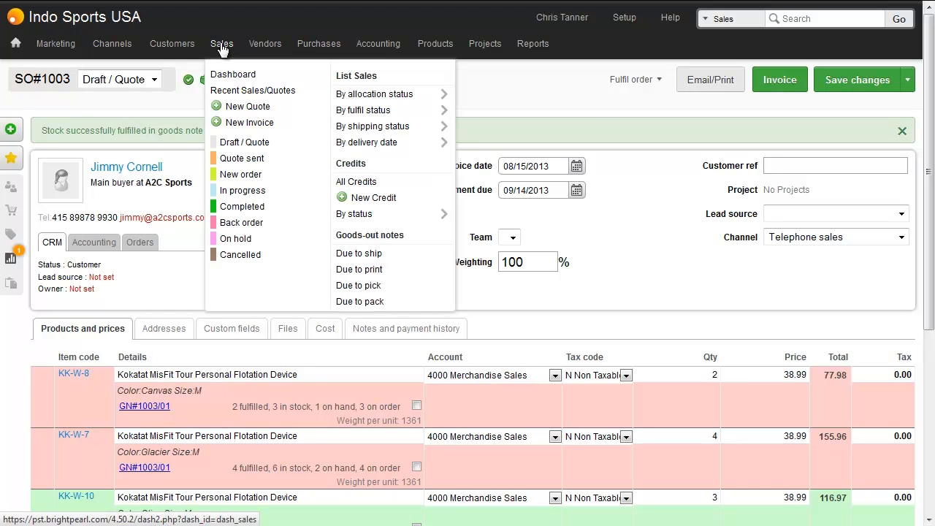
left_click(369, 254)
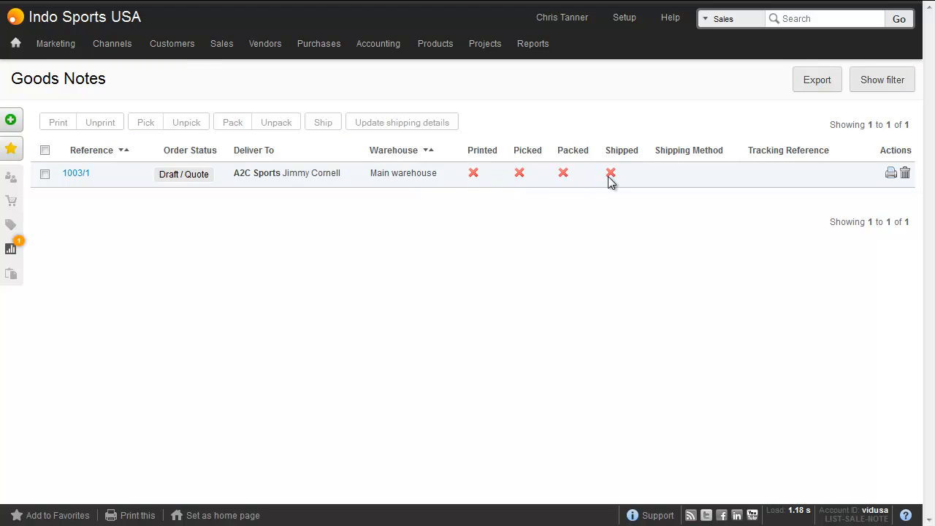
left_click(45, 151)
left_click(325, 125)
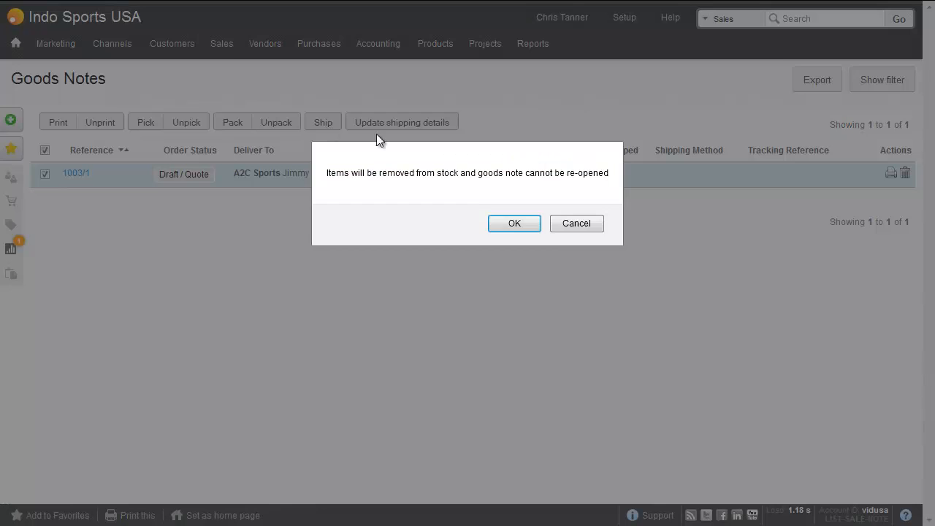
left_click(516, 223)
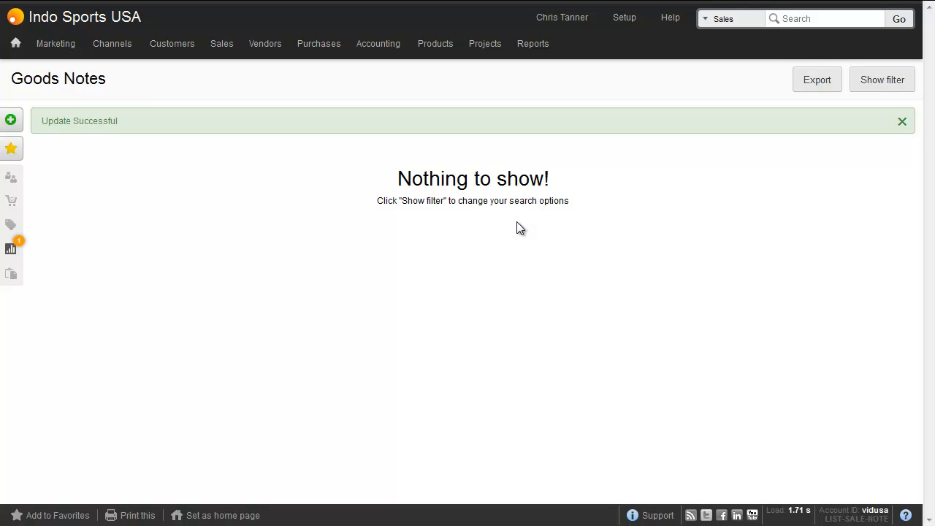
Invoice the A2C Sports order from the recent sales list, attaching a PDF to the order.
mouse_move(219, 46)
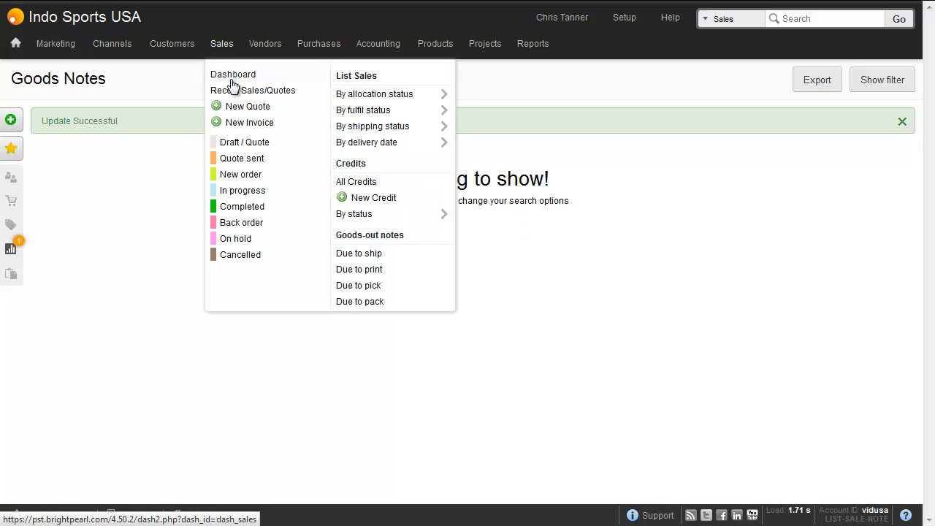
left_click(235, 91)
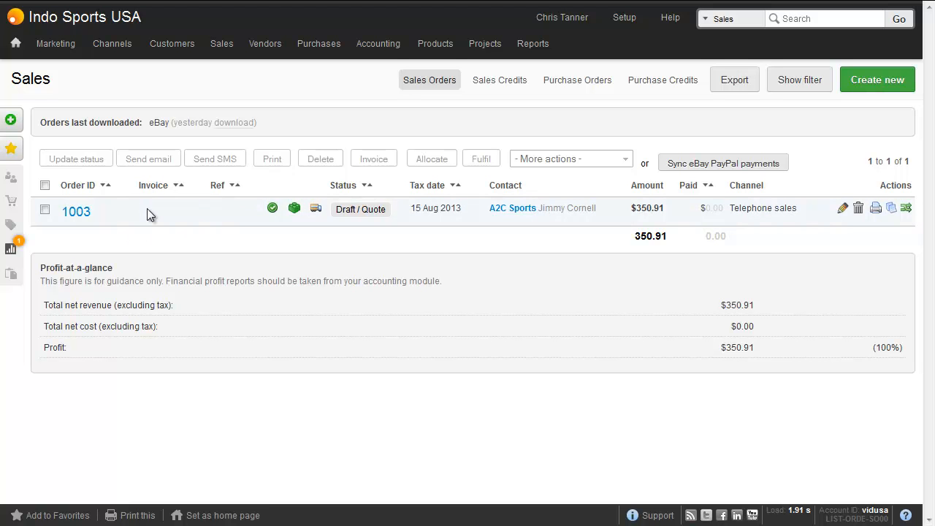
left_click(44, 210)
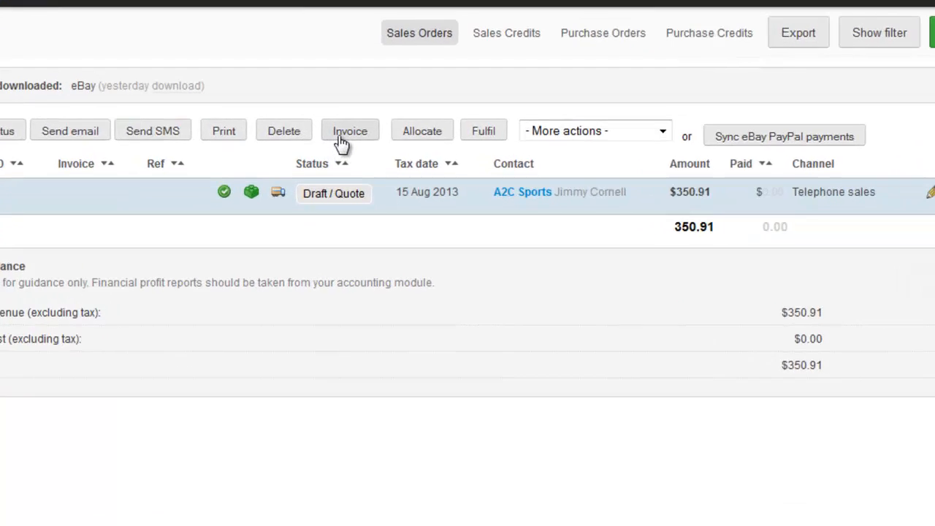
left_click(371, 159)
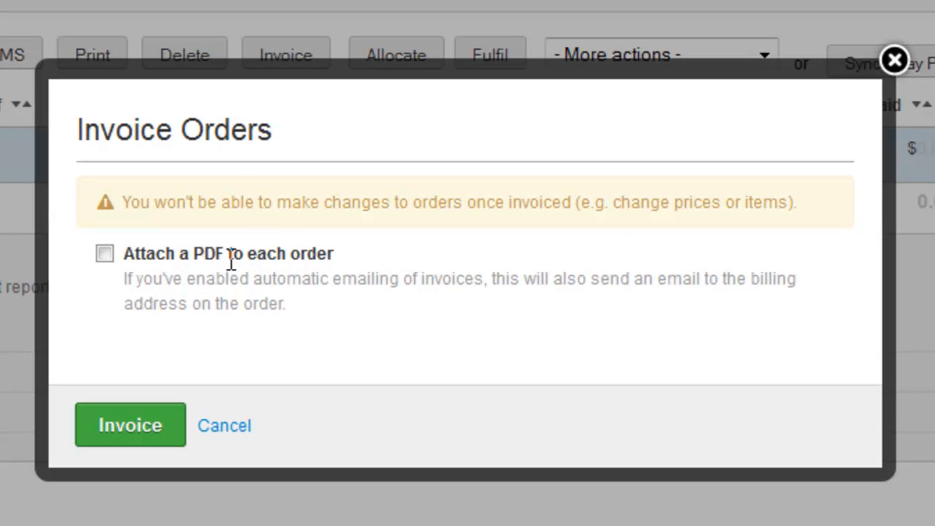
left_click(104, 253)
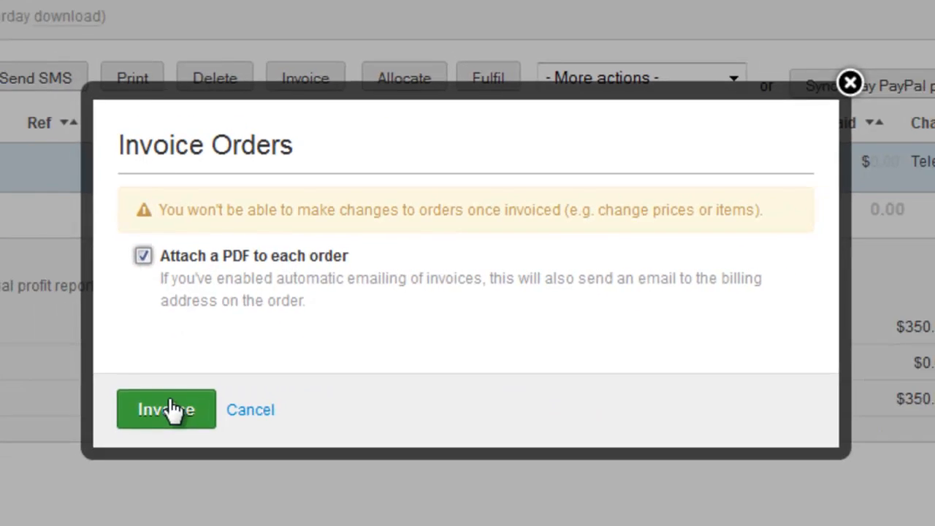
left_click(138, 424)
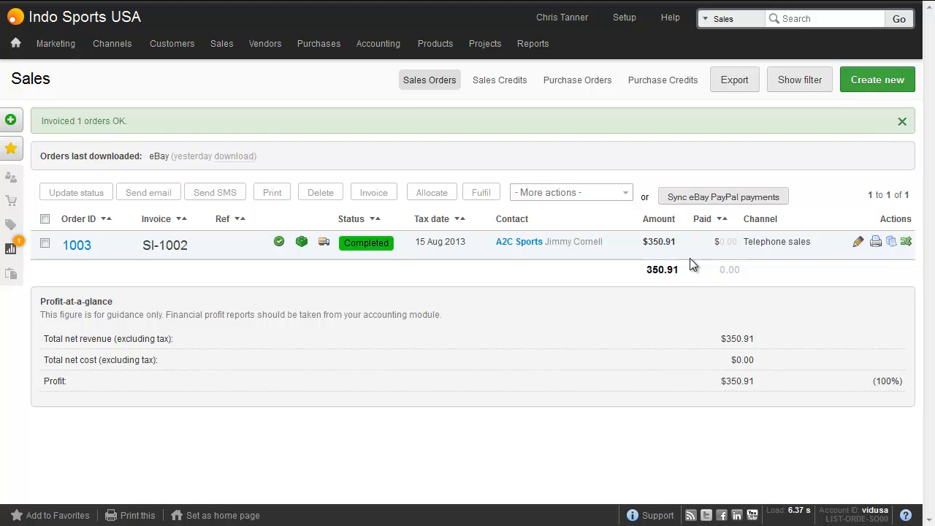
Open the Accounts Receivable list to check the A2C Sports balance.
mouse_move(175, 52)
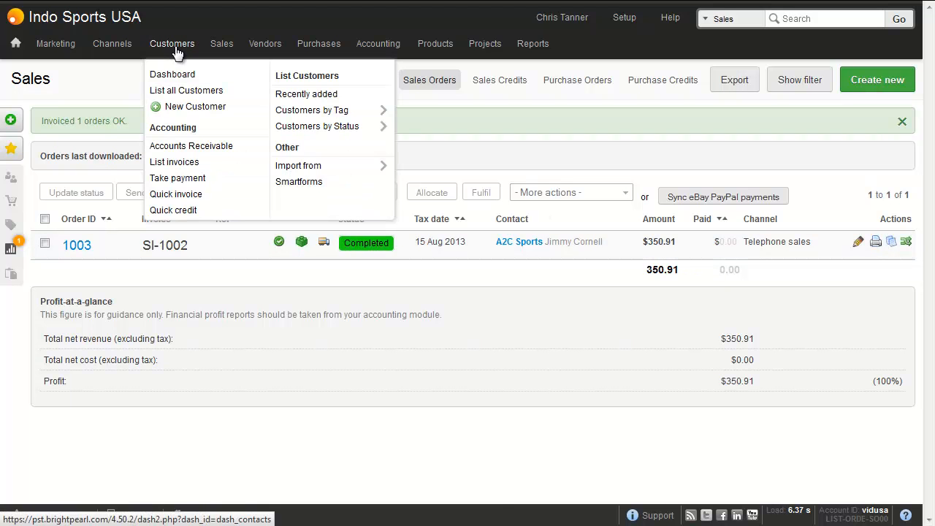
left_click(193, 146)
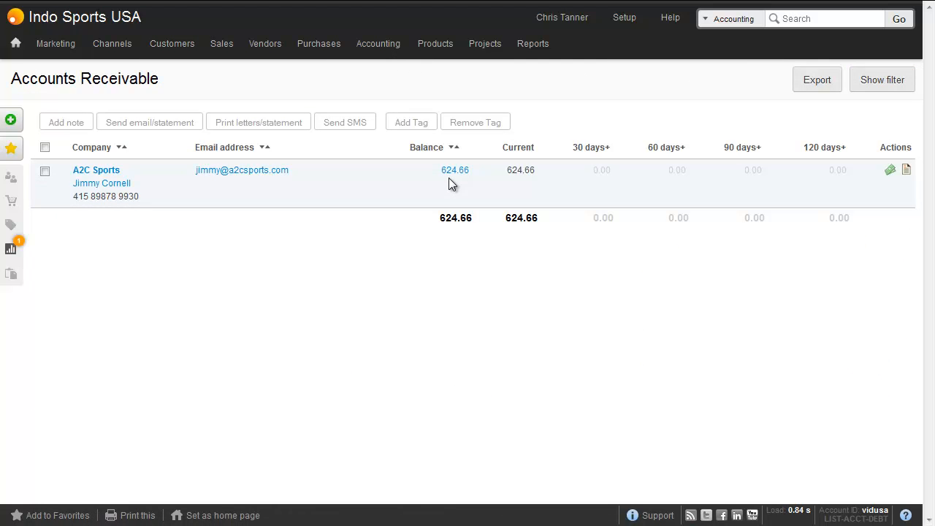
Start a payment allocation for A2C Sports into 1001 Bank Account, paying both outstanding invoices in full.
left_click(889, 171)
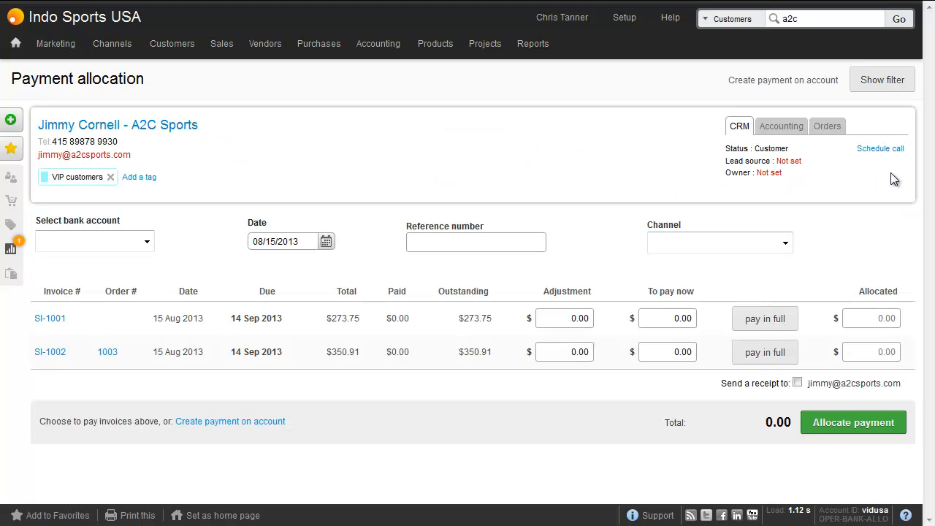
left_click(141, 246)
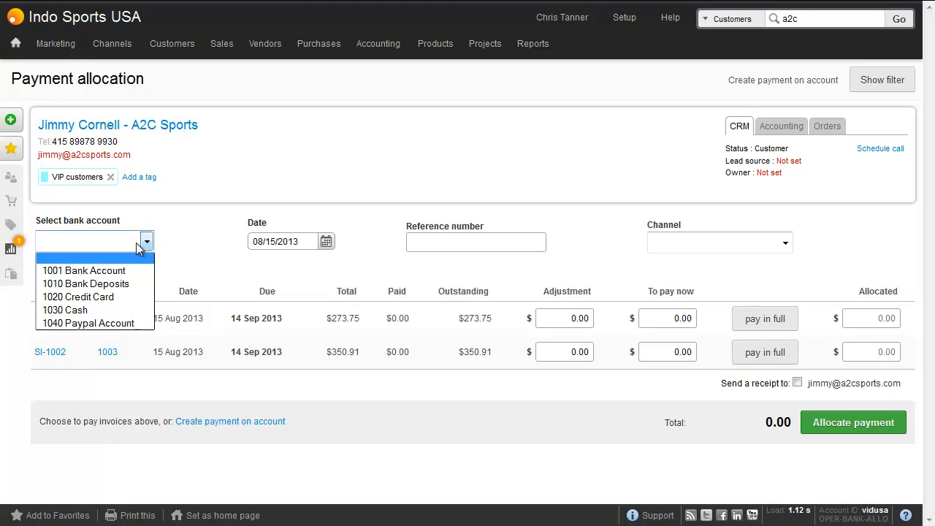
left_click(130, 270)
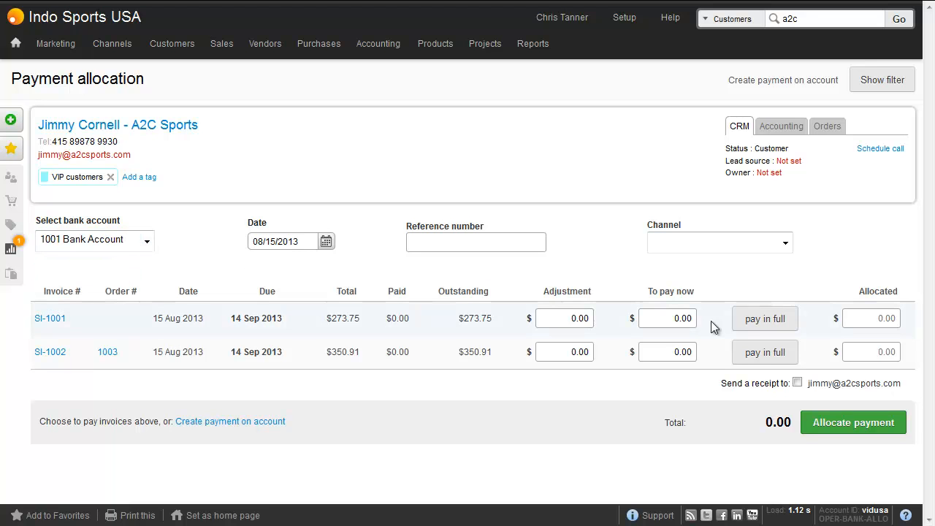
left_click(761, 329)
left_click(772, 356)
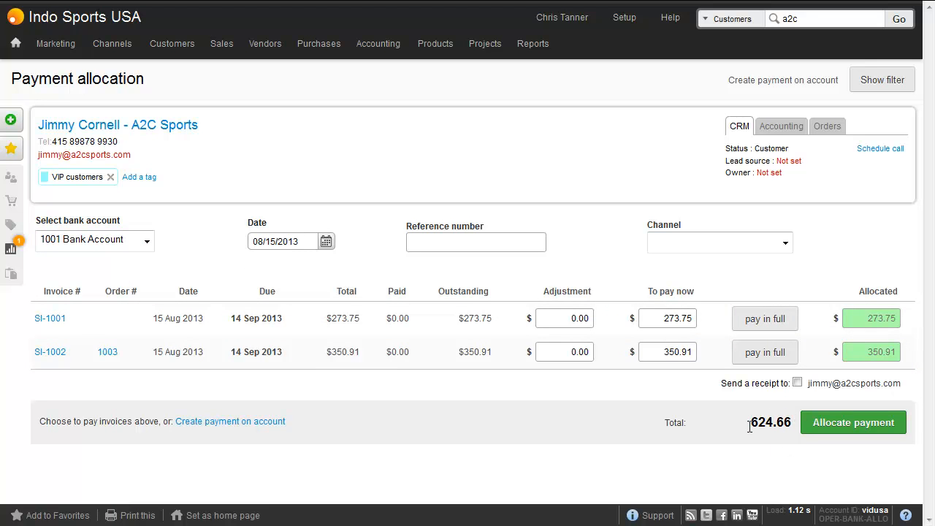
Enter the reference "iuyerf" for the A2C Sports payment and allocate it.
left_click(521, 241)
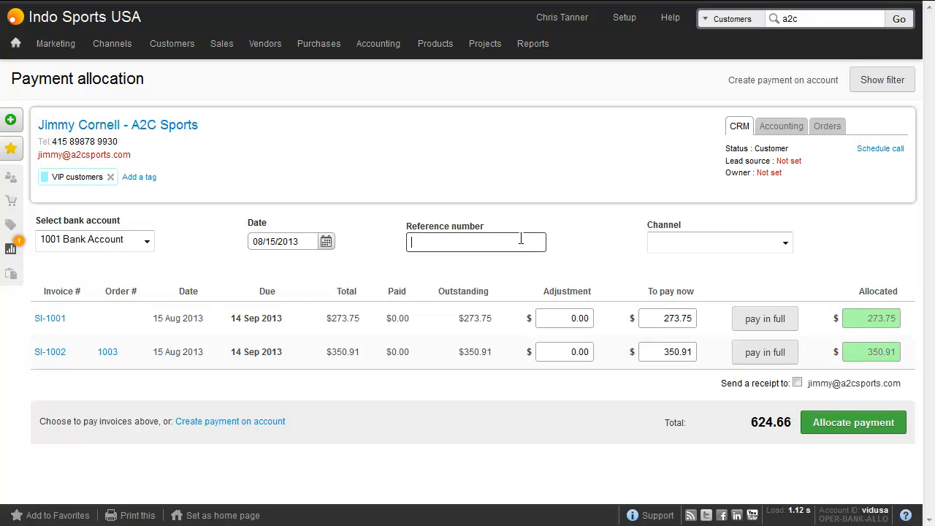
type("iuyerf")
left_click(853, 430)
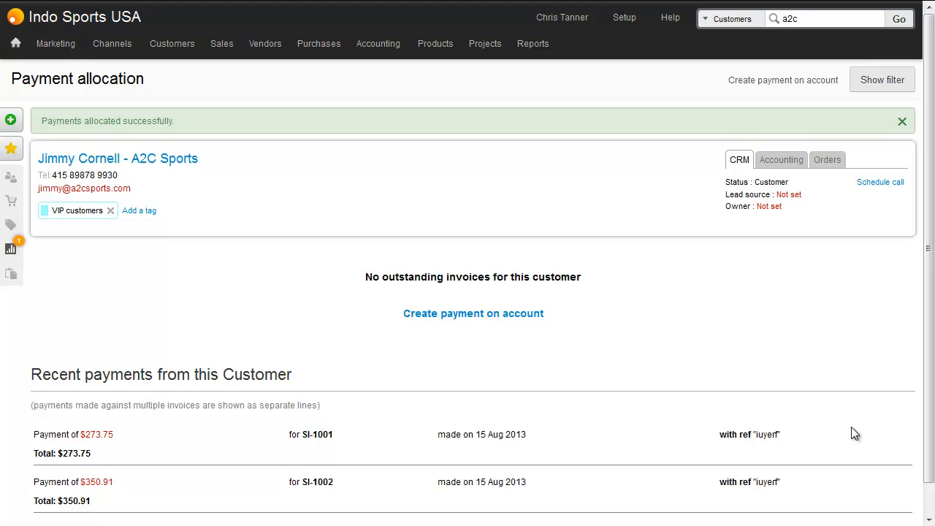
Open the list of bank accounts in accounting.
mouse_move(378, 43)
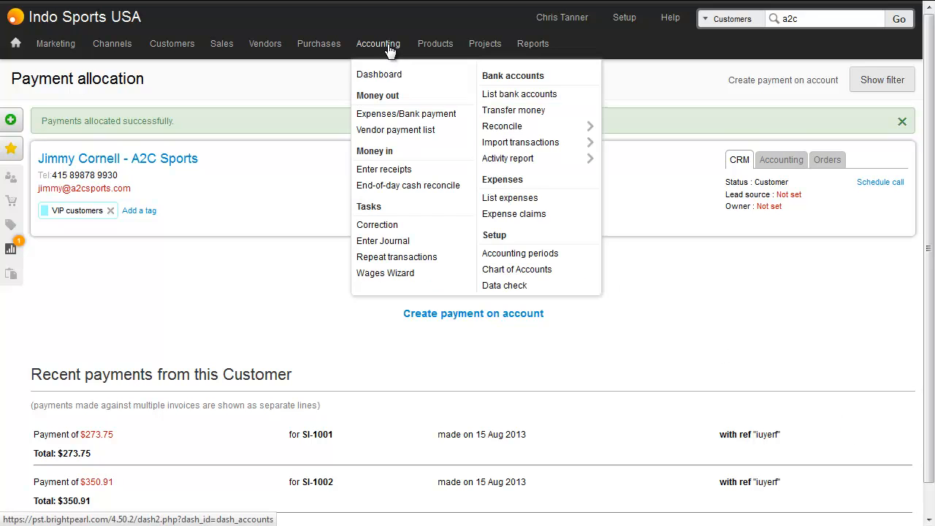
left_click(531, 94)
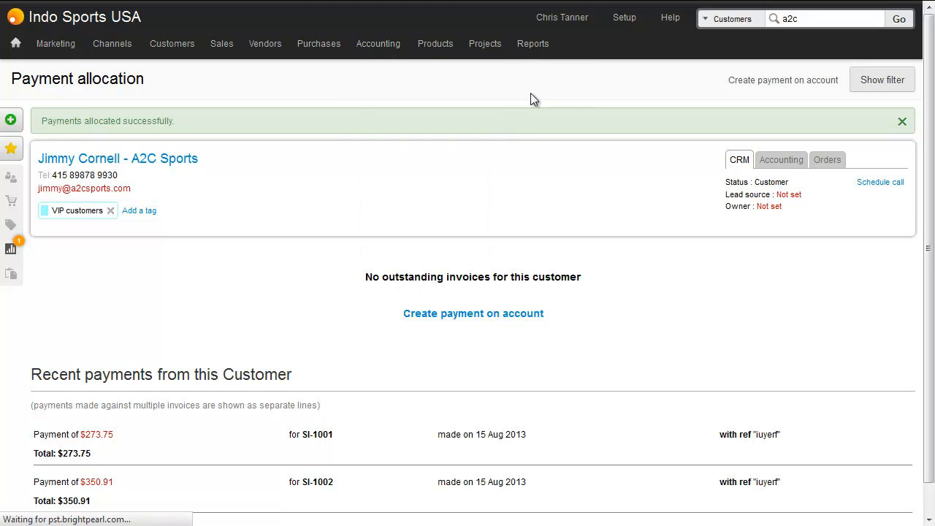